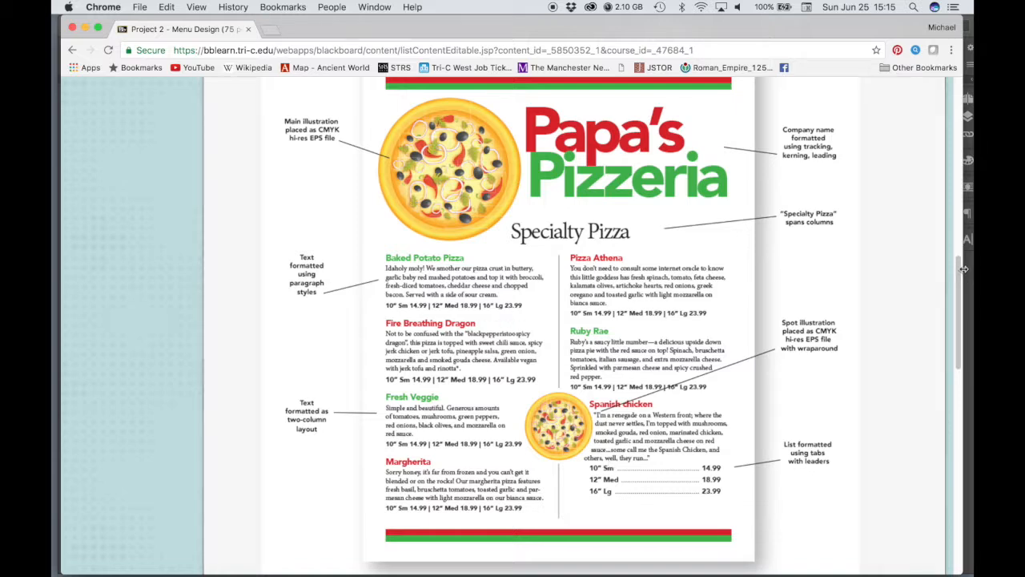
In the InDesign menu document, add a right-aligned tab stop at 2 in to the Small, Medium and Large price lines under Specialty Pizza.
{"action": "left_click_drag", "start_coordinate": [961, 270], "coordinate": [951, 409]}
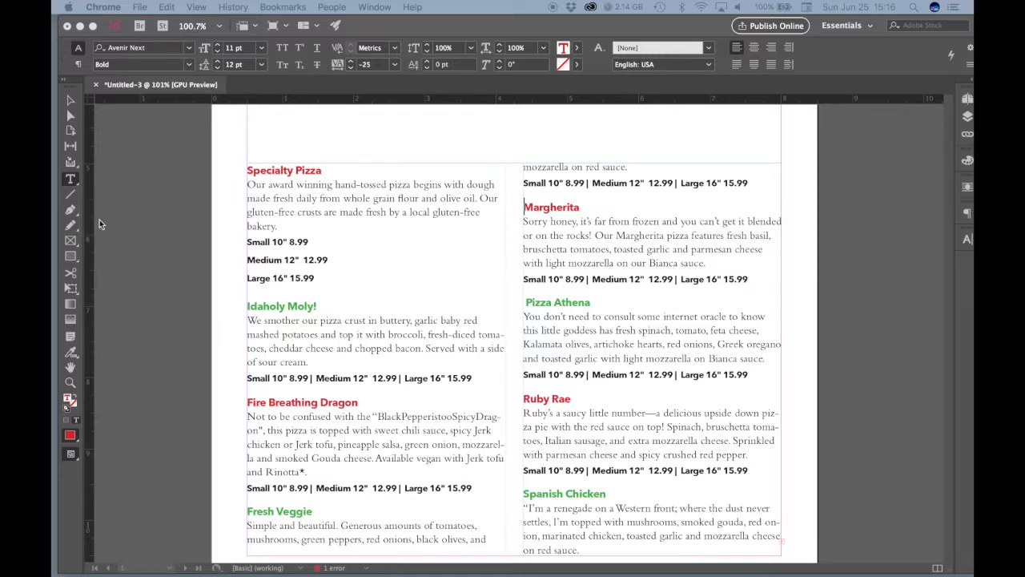
{"action": "left_click", "coordinate": [73, 391]}
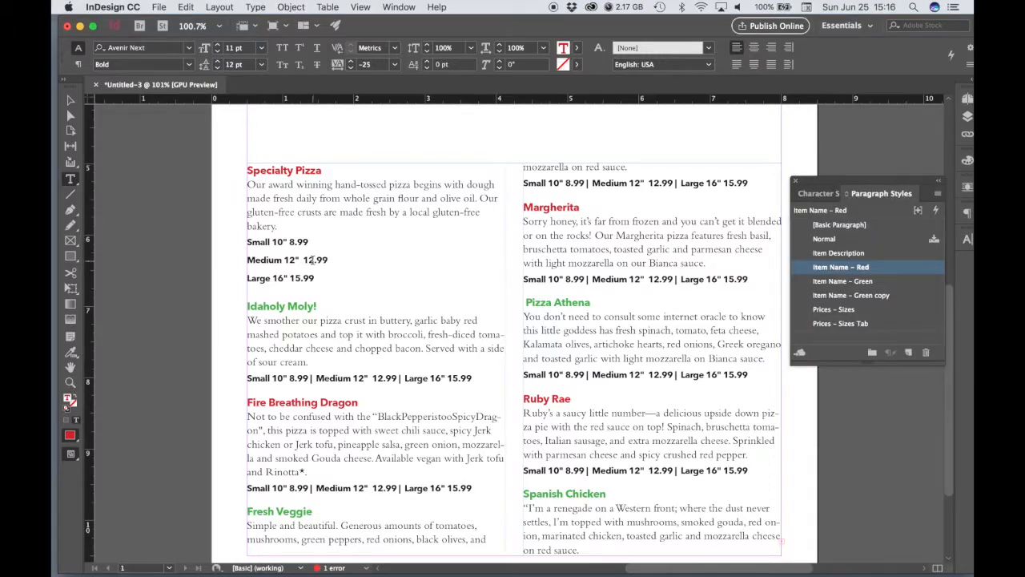
{"action": "left_click", "coordinate": [69, 382]}
{"action": "left_click", "coordinate": [280, 268]}
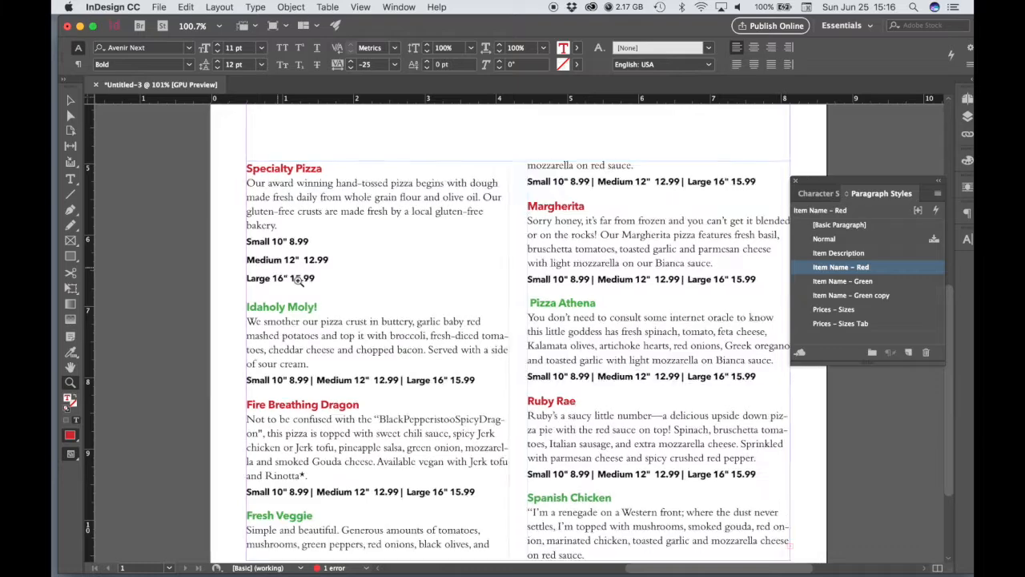
{"action": "left_click", "coordinate": [355, 309]}
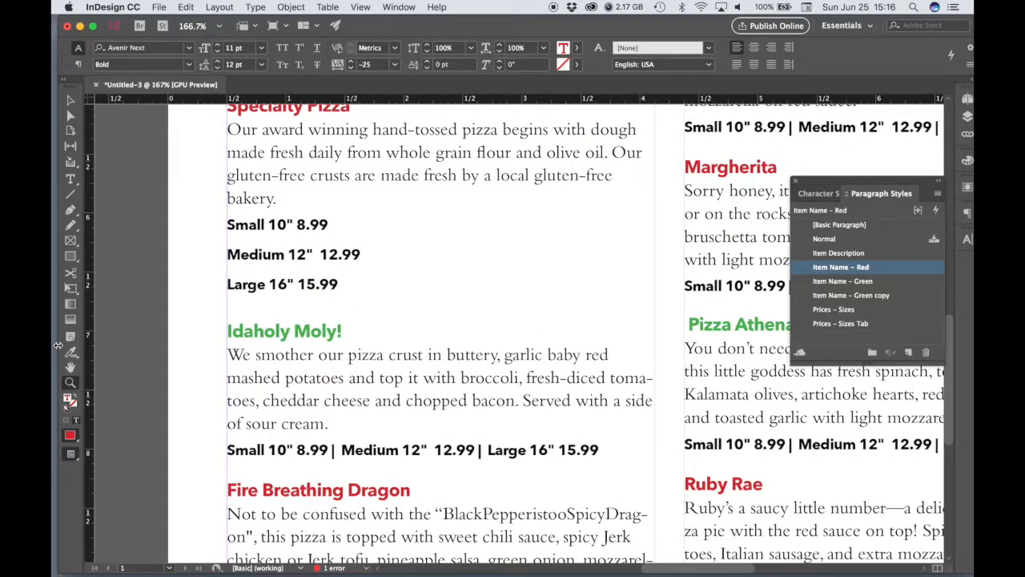
{"action": "left_click", "coordinate": [70, 177]}
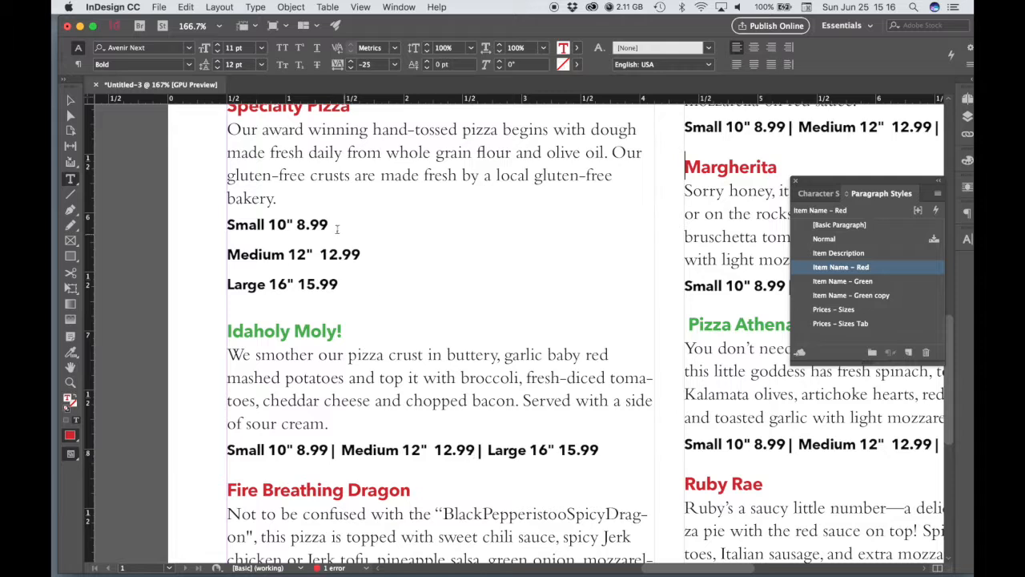
{"action": "left_click", "coordinate": [338, 285]}
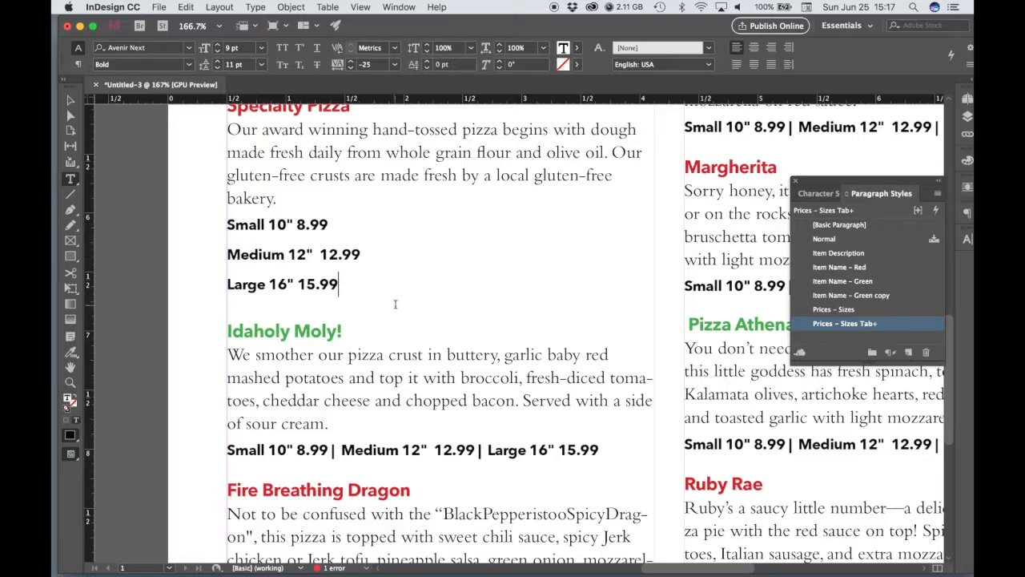
{"action": "left_click_drag", "start_coordinate": [340, 285], "coordinate": [227, 226]}
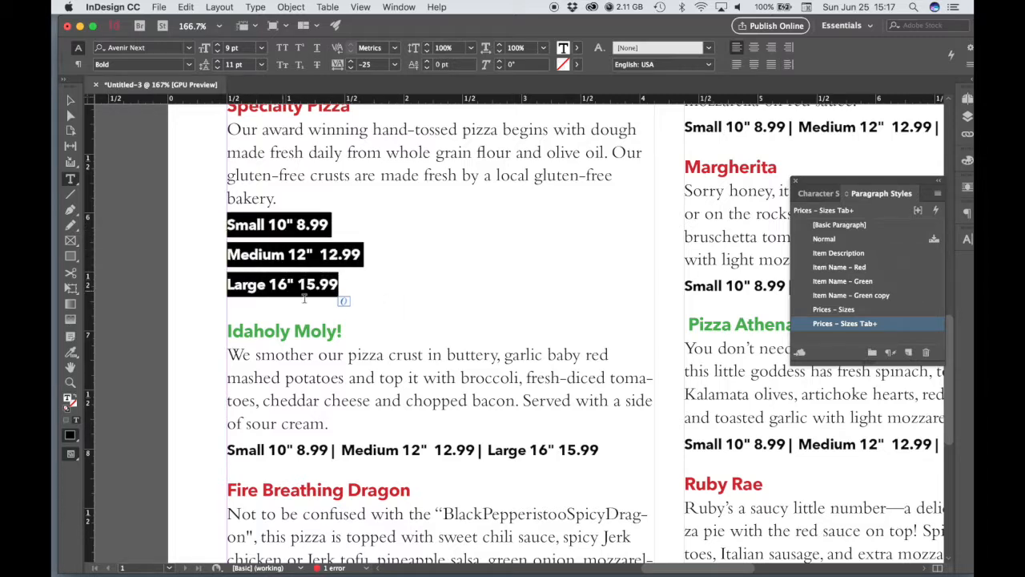
{"action": "left_click", "coordinate": [257, 7]}
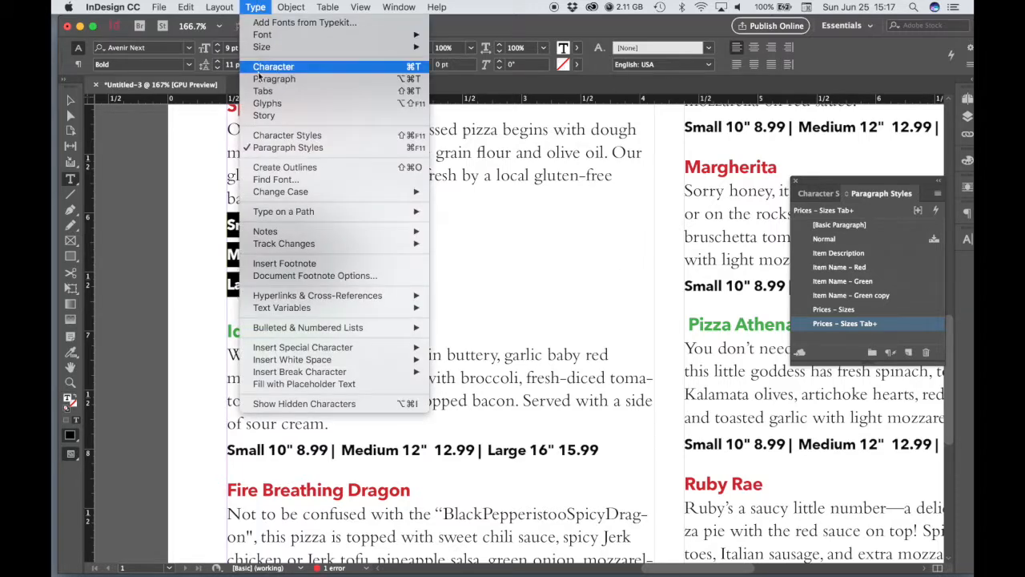
{"action": "left_click", "coordinate": [260, 93]}
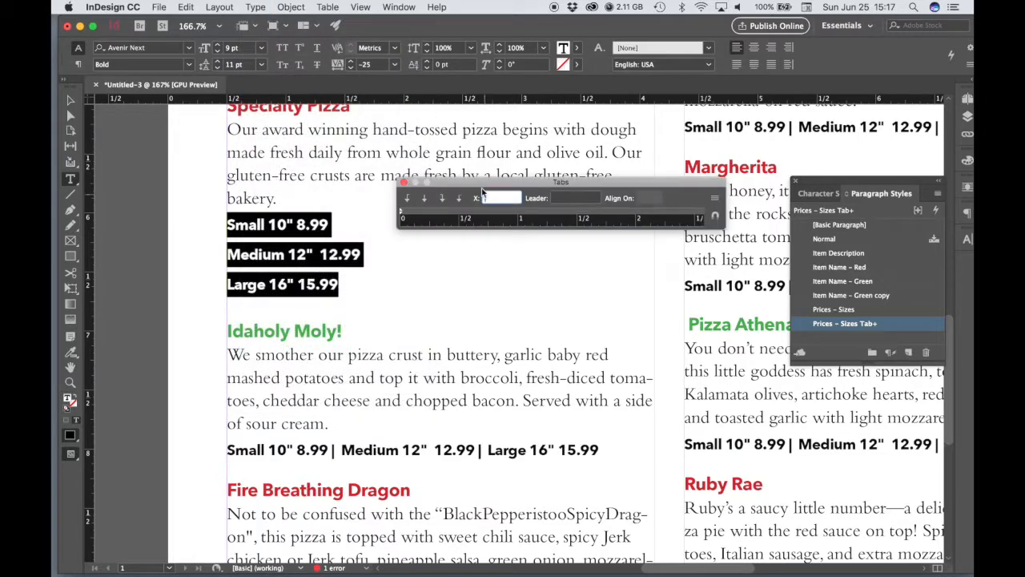
{"action": "left_click_drag", "start_coordinate": [451, 183], "coordinate": [482, 150]}
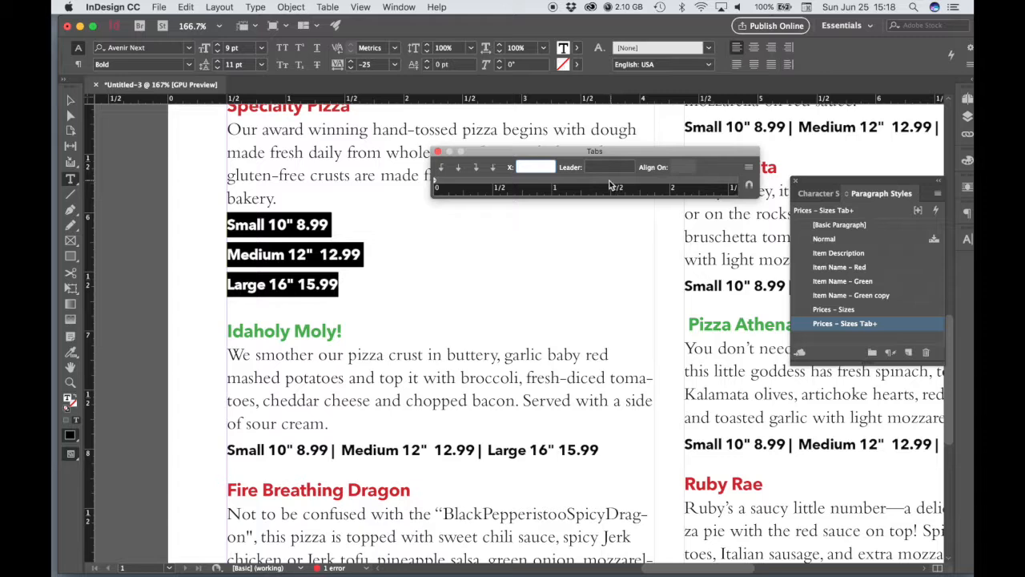
{"action": "left_click", "coordinate": [671, 183]}
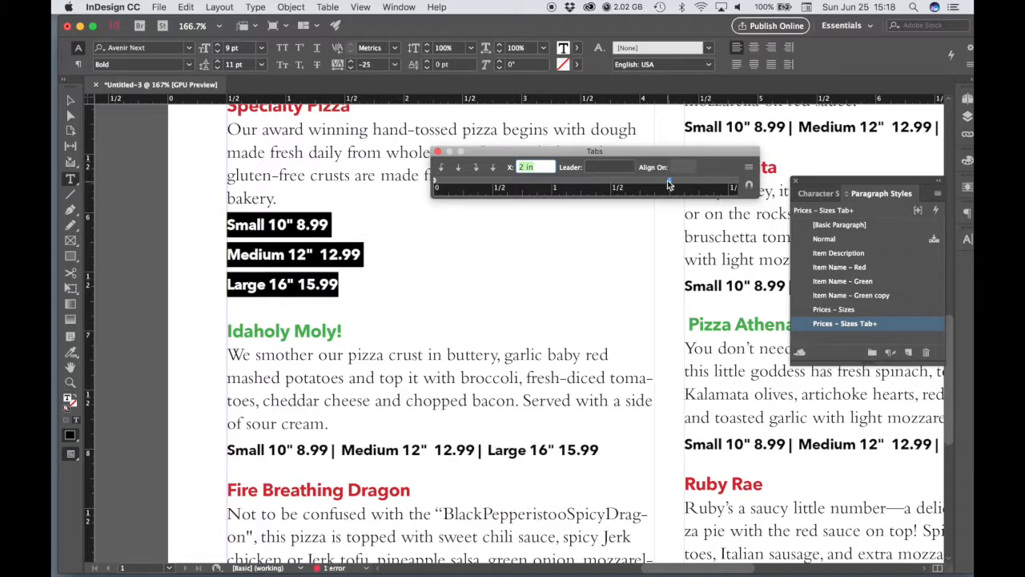
Replace the space before the price with a tab in the Small 10", Medium 12" and Large 16" lines.
{"action": "left_click", "coordinate": [298, 226]}
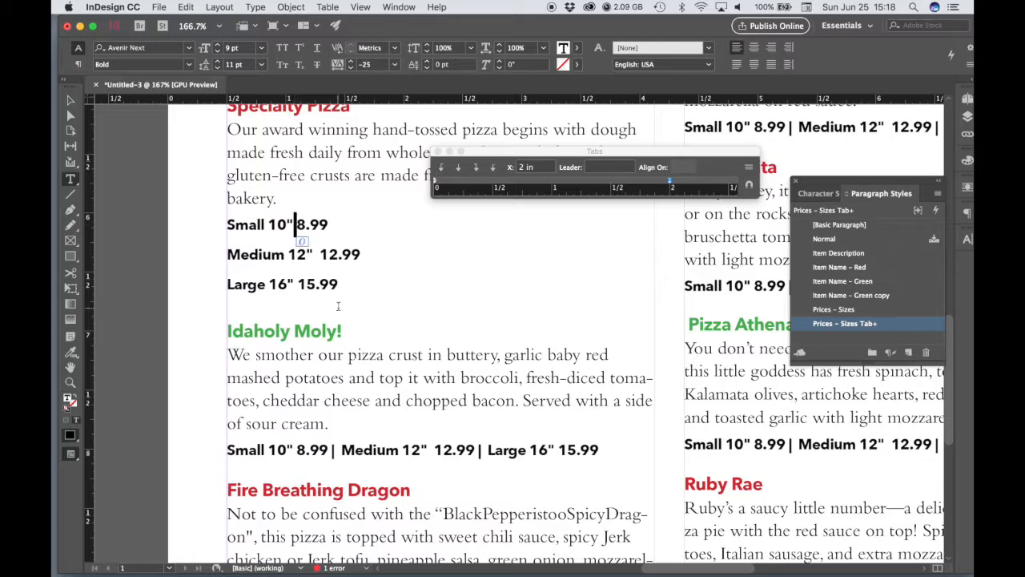
{"action": "key", "text": "BackSpace"}
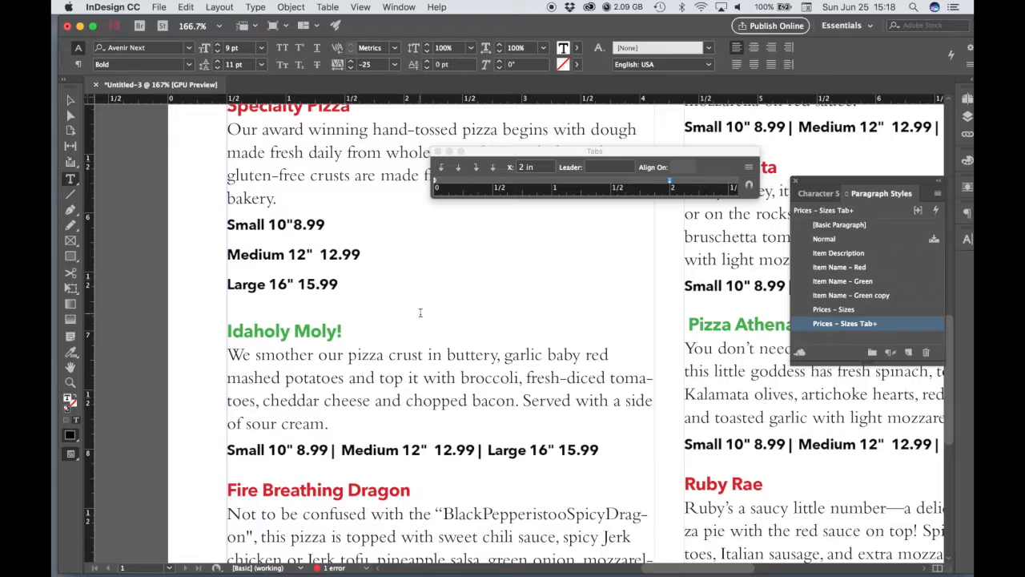
{"action": "key", "text": "Tab"}
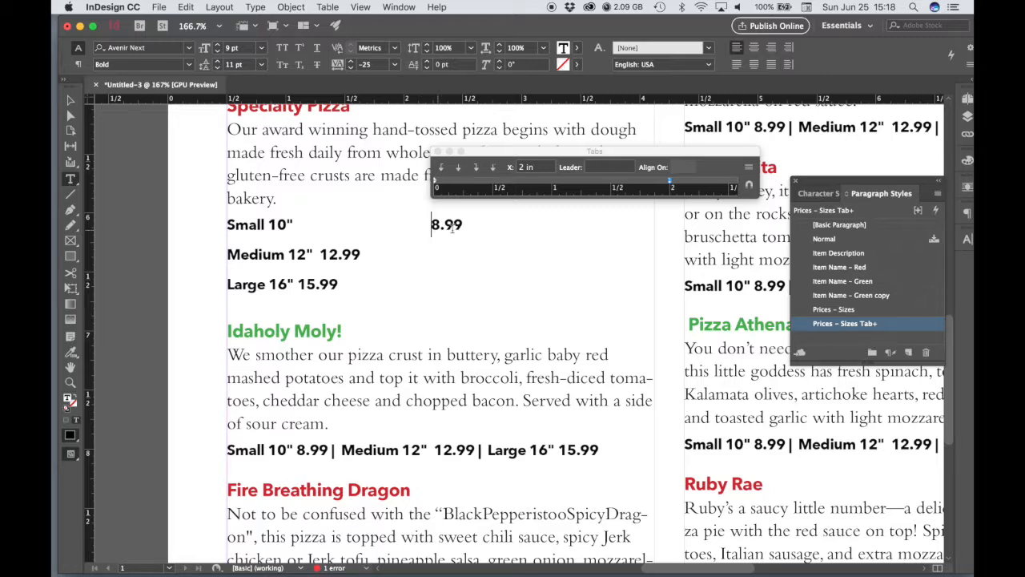
{"action": "left_click_drag", "start_coordinate": [320, 255], "coordinate": [313, 255]}
{"action": "key", "text": "BackSpace"}
{"action": "key", "text": "Tab"}
{"action": "left_click_drag", "start_coordinate": [301, 284], "coordinate": [296, 284]}
{"action": "key", "text": "BackSpace"}
{"action": "key", "text": "Tab"}
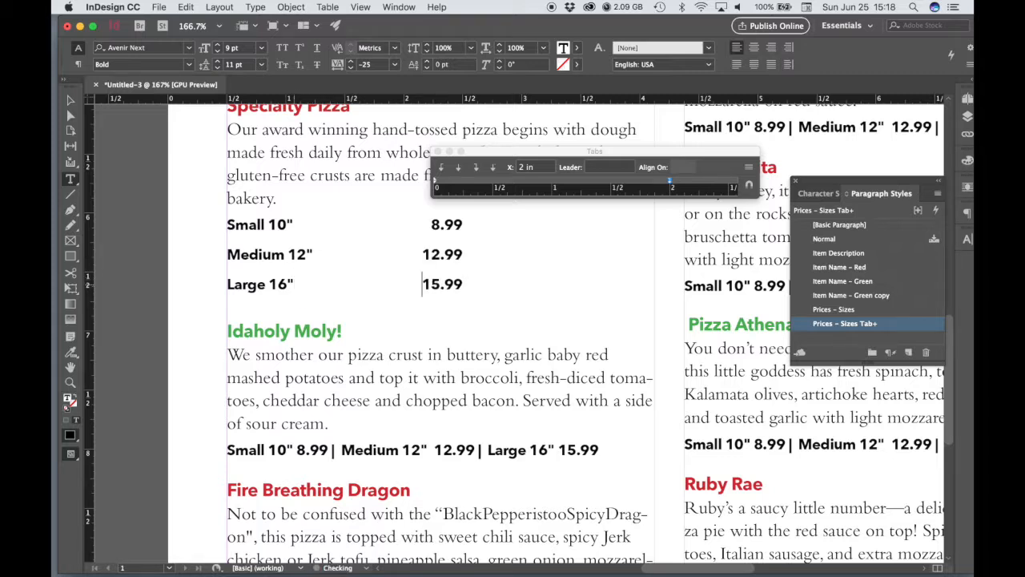
Give the 2 in tab stop a period leader in the Large, Medium and Small price lines.
{"action": "left_click", "coordinate": [592, 170]}
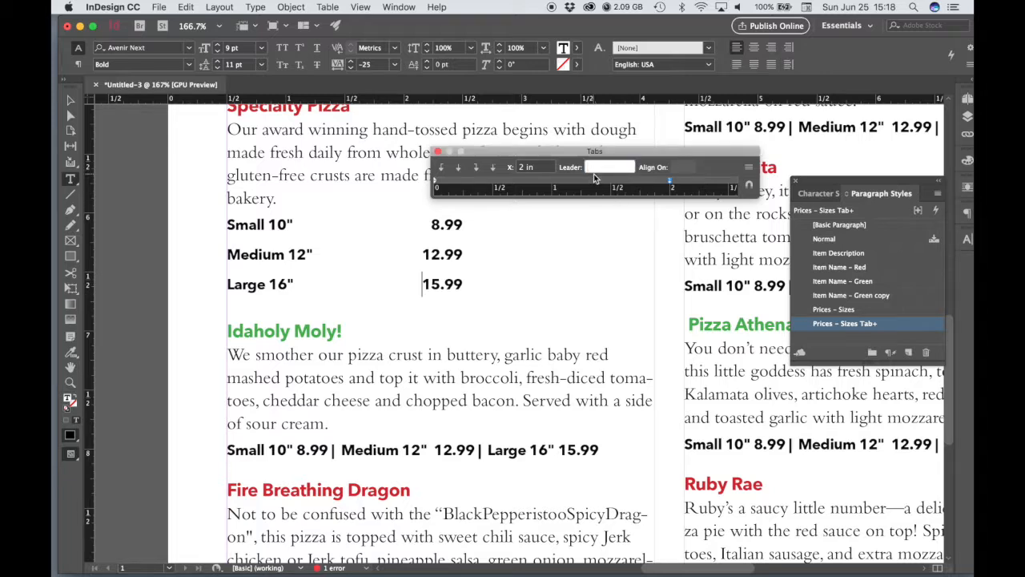
{"action": "type", "text": "."}
{"action": "key", "text": "Return"}
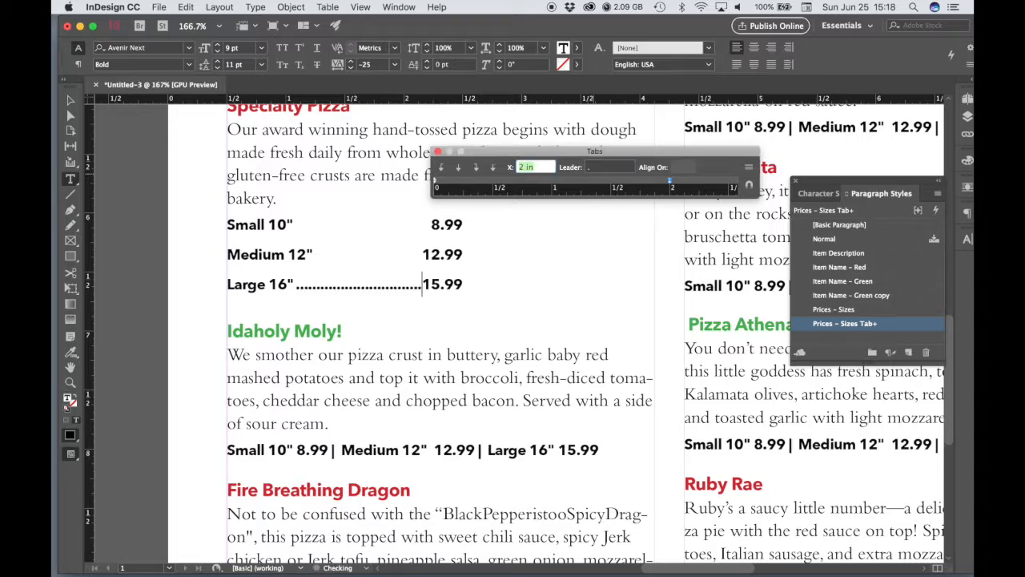
{"action": "left_click", "coordinate": [320, 257]}
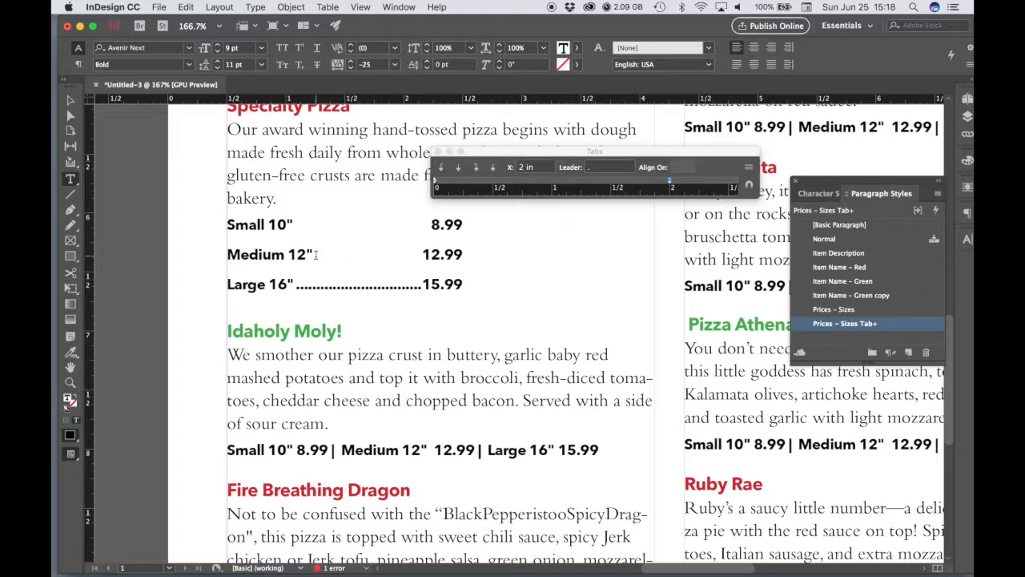
{"action": "left_click", "coordinate": [605, 169]}
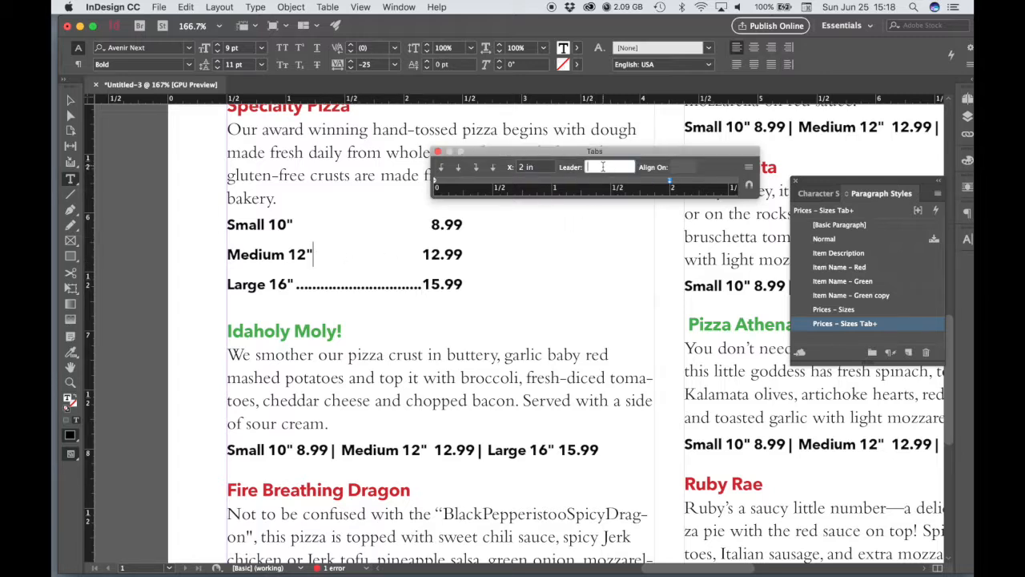
{"action": "type", "text": "."}
{"action": "key", "text": "Return"}
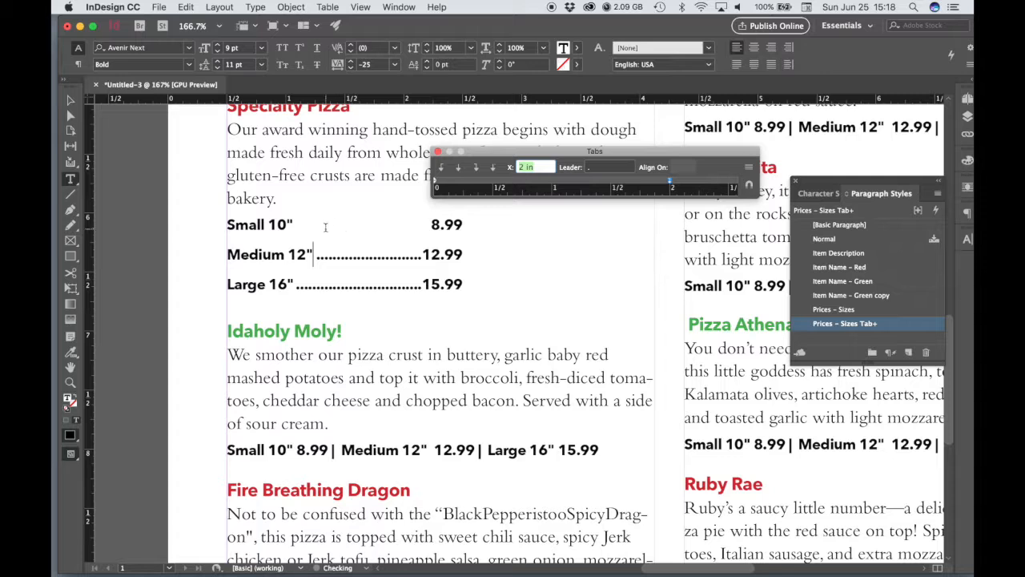
{"action": "left_click", "coordinate": [338, 224]}
{"action": "left_click", "coordinate": [596, 167]}
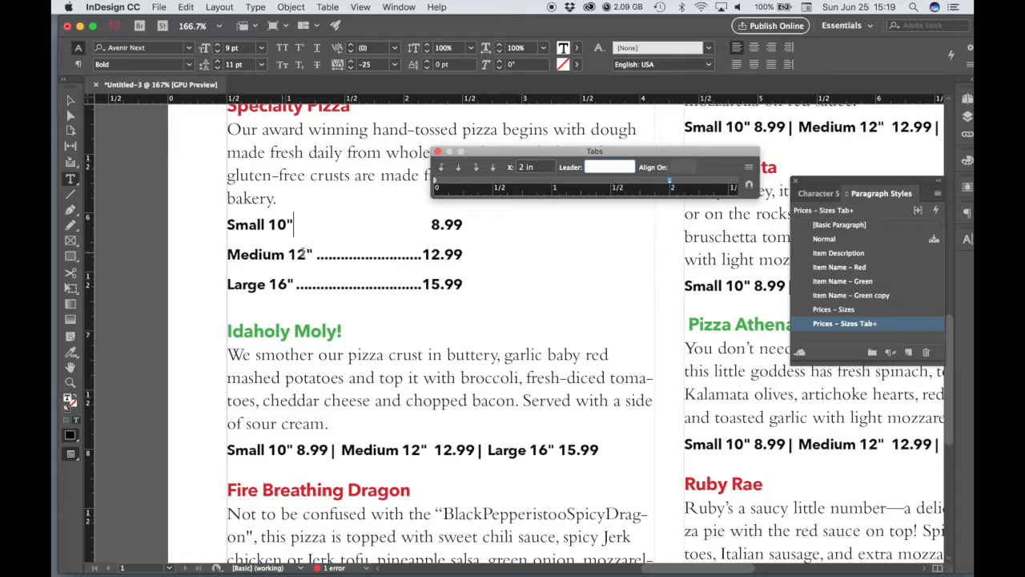
{"action": "type", "text": "."}
{"action": "key", "text": "Return"}
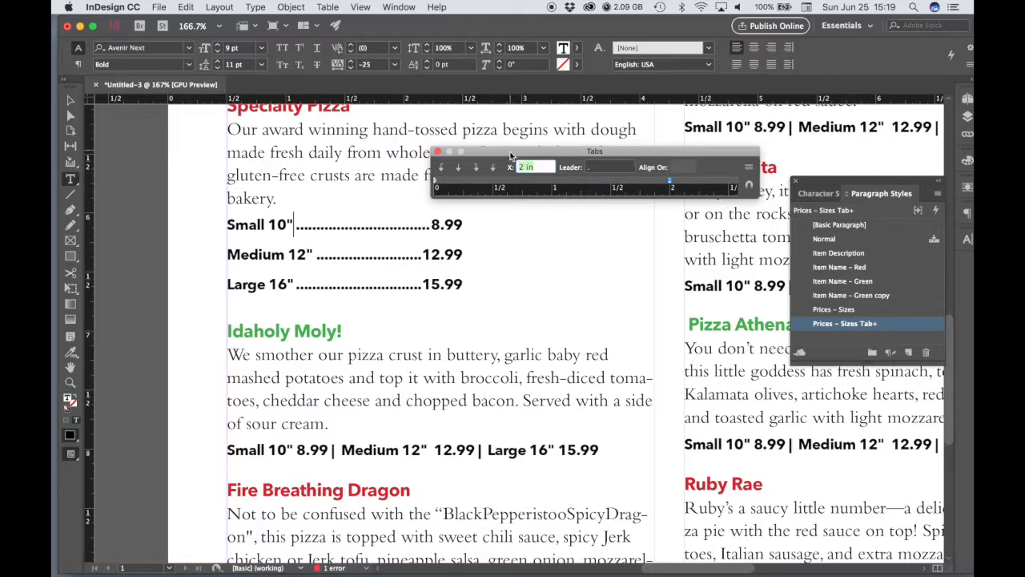
Insert a space between the dot leader and the price in each of the three Specialty Pizza size lines.
{"action": "left_click_drag", "start_coordinate": [511, 153], "coordinate": [521, 151]}
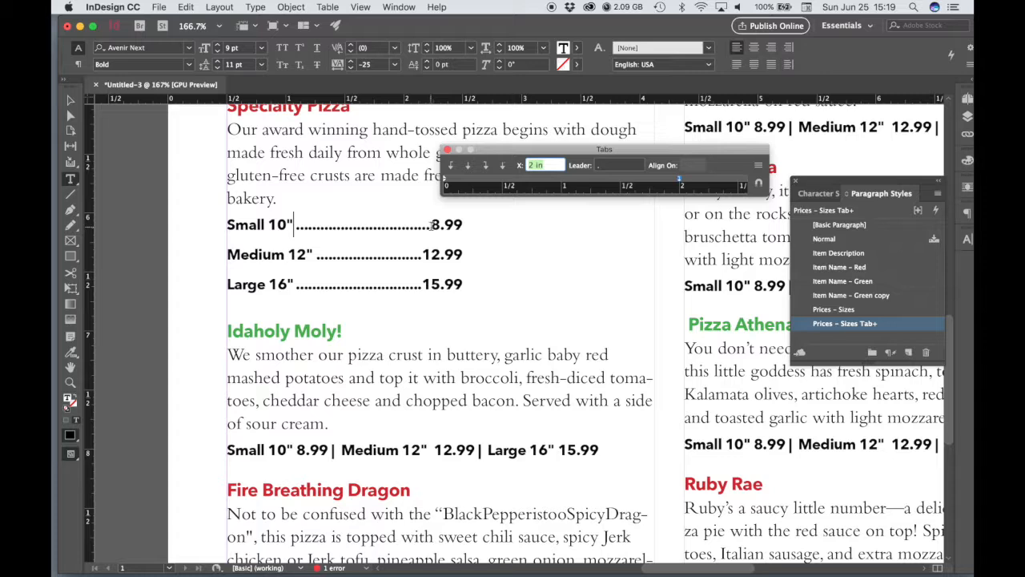
{"action": "left_click", "coordinate": [461, 271]}
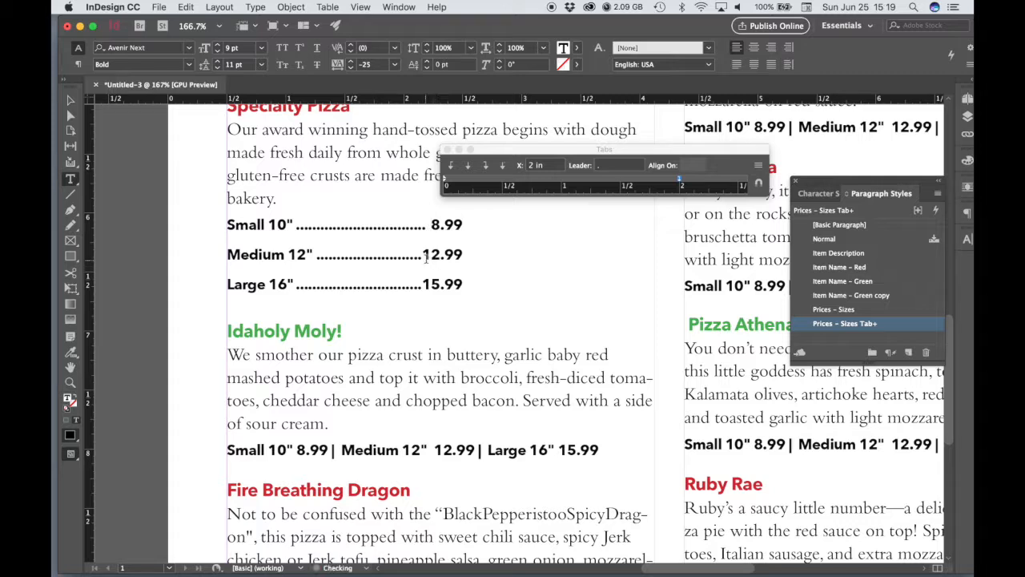
{"action": "left_click", "coordinate": [425, 255]}
Widen the tab ruler and move the tab stop of all three price lines to the column's right edge.
{"action": "left_click_drag", "start_coordinate": [729, 170], "coordinate": [872, 192]}
{"action": "left_click_drag", "start_coordinate": [843, 149], "coordinate": [808, 127]}
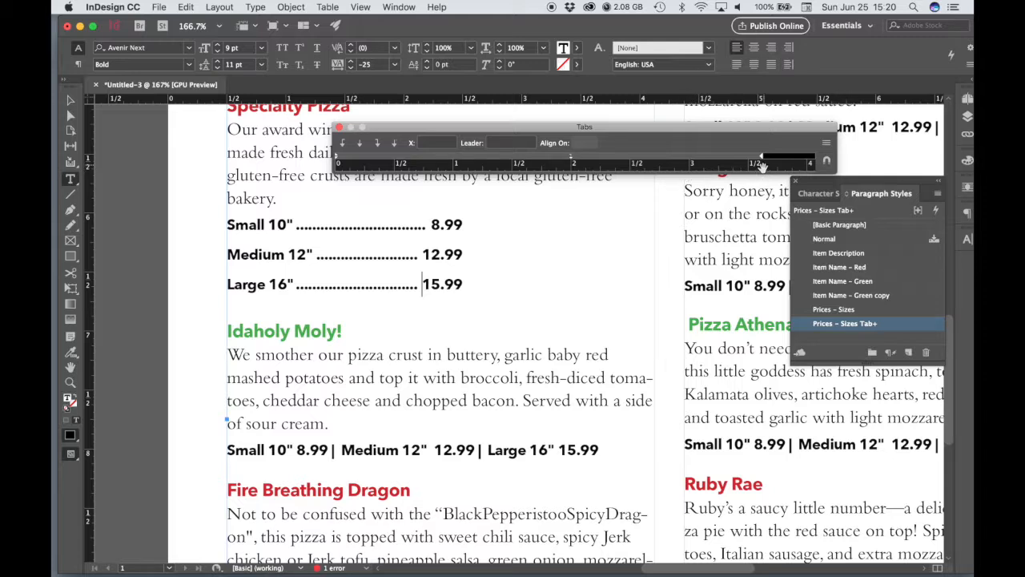
{"action": "left_click_drag", "start_coordinate": [837, 156], "coordinate": [661, 158]}
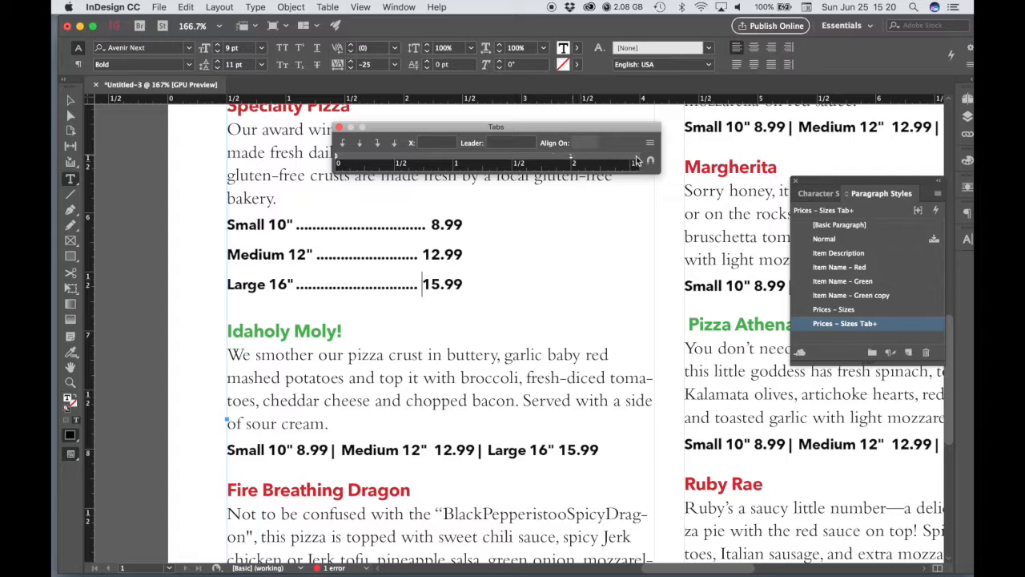
{"action": "left_click_drag", "start_coordinate": [661, 150], "coordinate": [815, 154]}
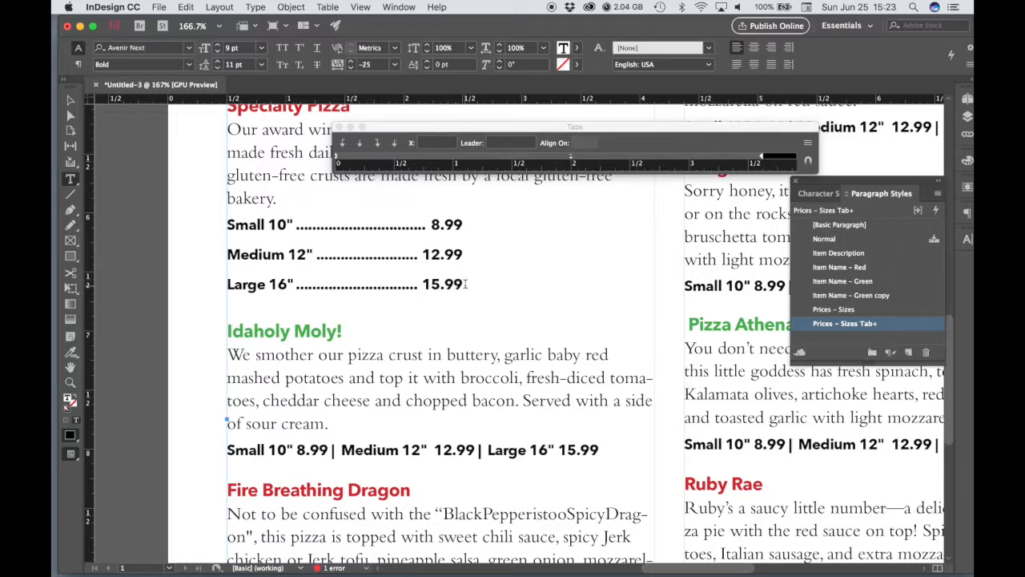
{"action": "left_click_drag", "start_coordinate": [466, 283], "coordinate": [227, 225]}
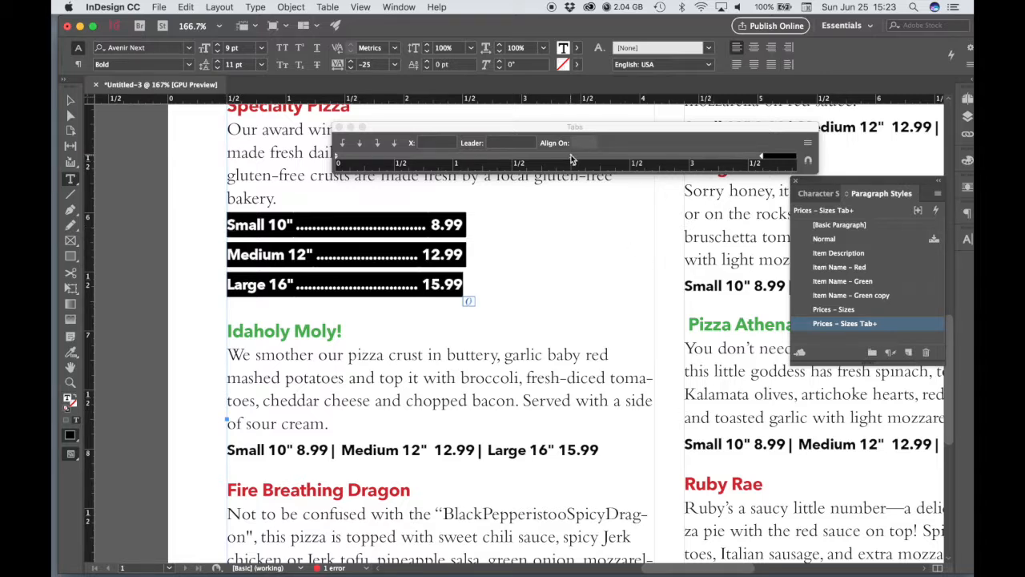
{"action": "left_click", "coordinate": [572, 157]}
{"action": "left_click_drag", "start_coordinate": [572, 157], "coordinate": [763, 156]}
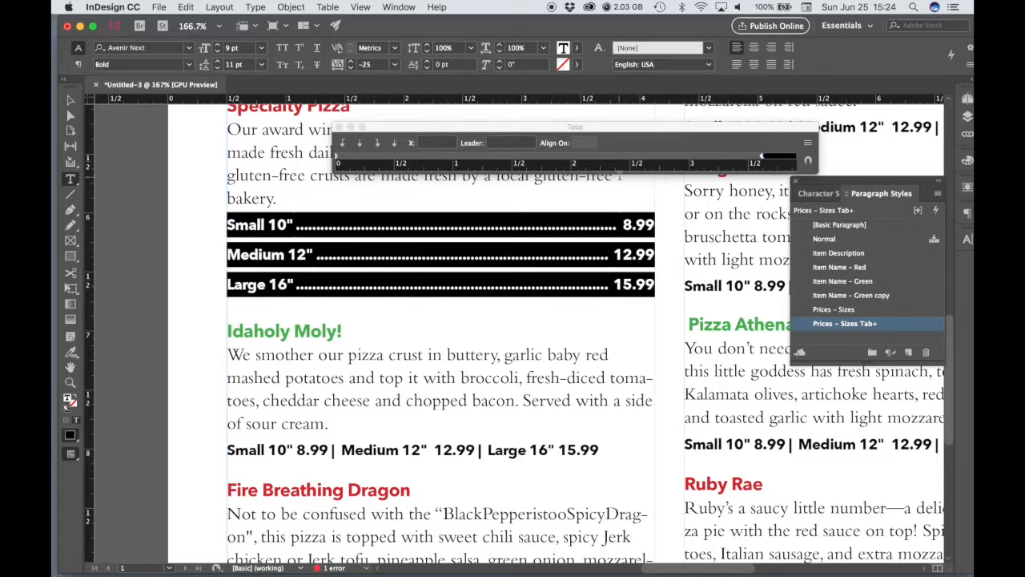
Try extra tab stops at 2.5 in and 2.0278 in on the three price lines, removing each one again.
{"action": "left_click", "coordinate": [630, 160]}
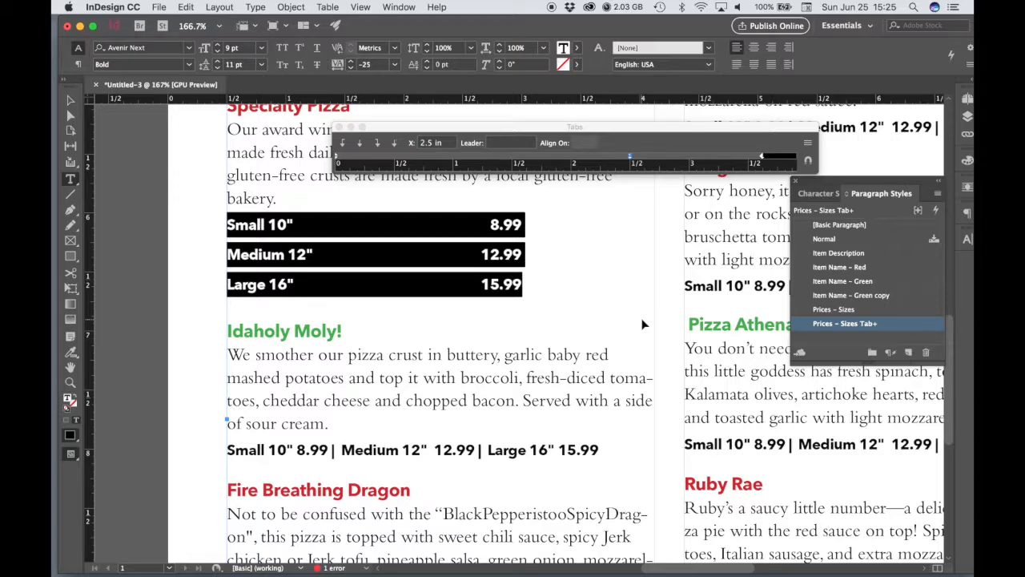
{"action": "key", "text": "super+z"}
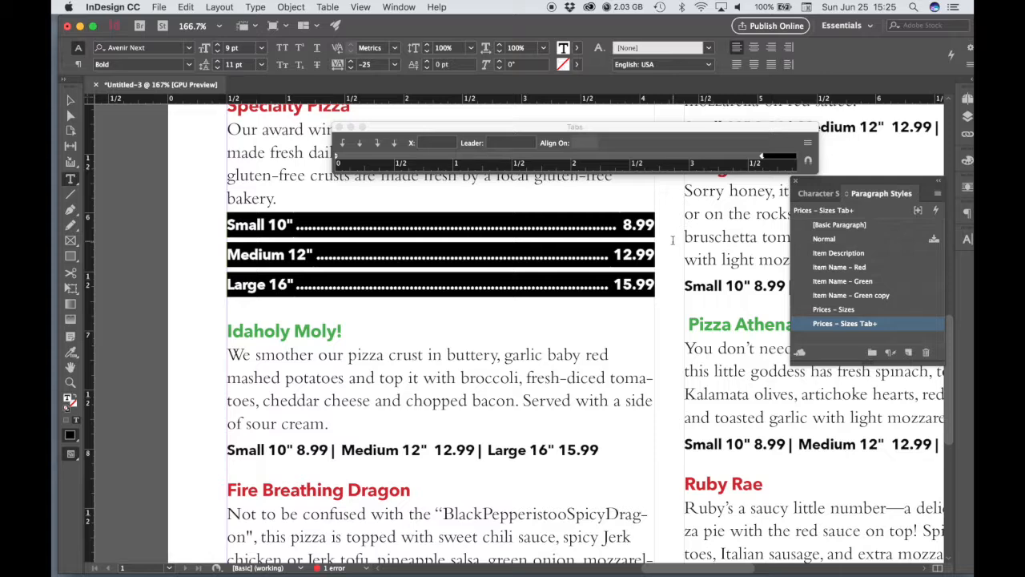
{"action": "left_click", "coordinate": [573, 158]}
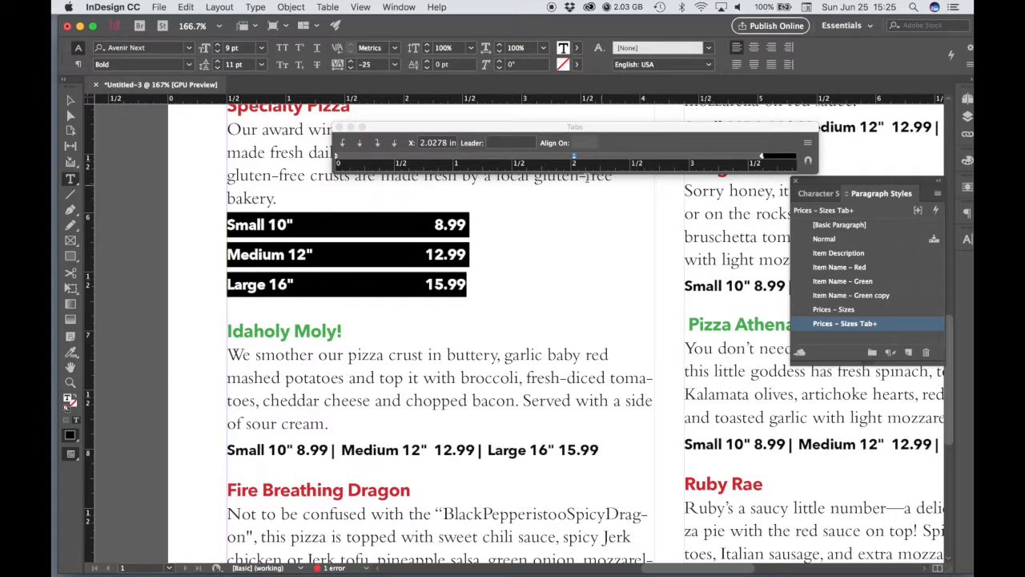
{"action": "left_click", "coordinate": [574, 158]}
{"action": "left_click_drag", "start_coordinate": [573, 158], "coordinate": [664, 185]}
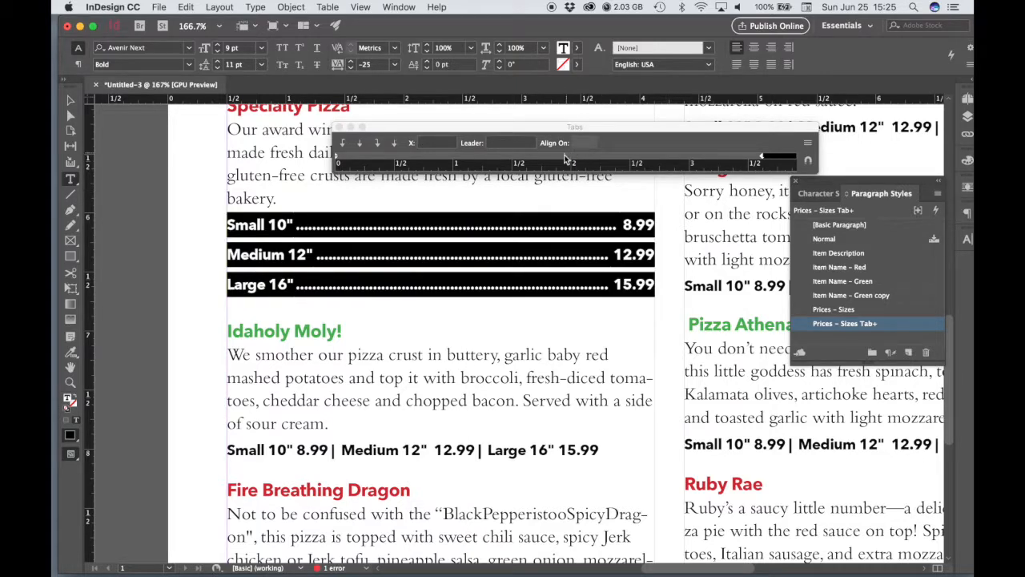